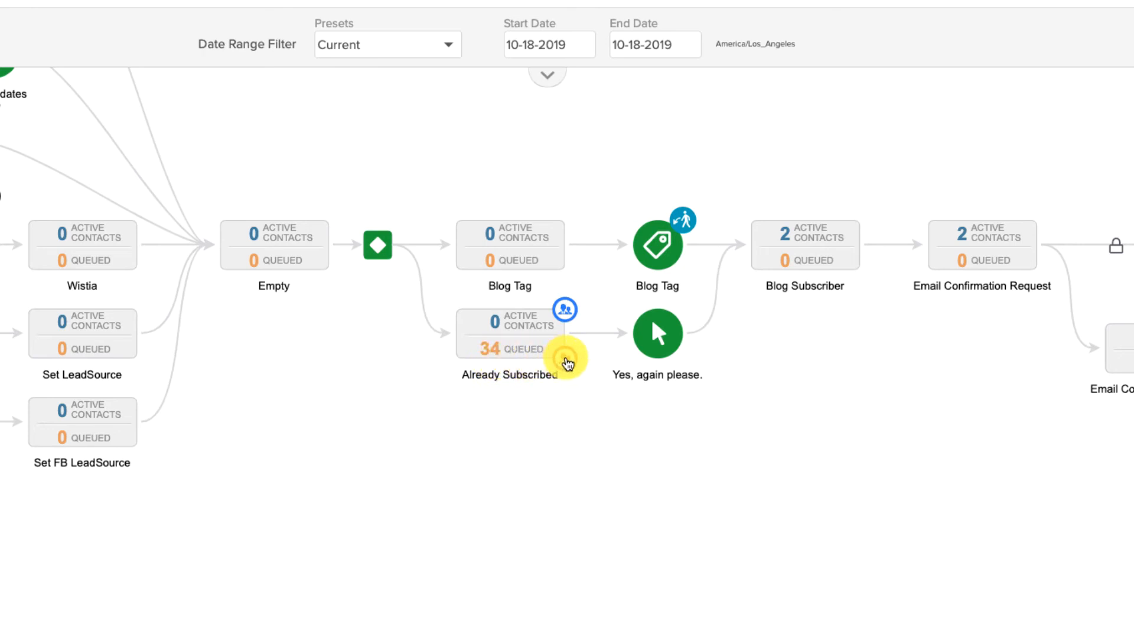
Review the contacts queued in the Already Subscribed sequence, sorted by sequence start date in both directions, and return to the campaign.
click(565, 360)
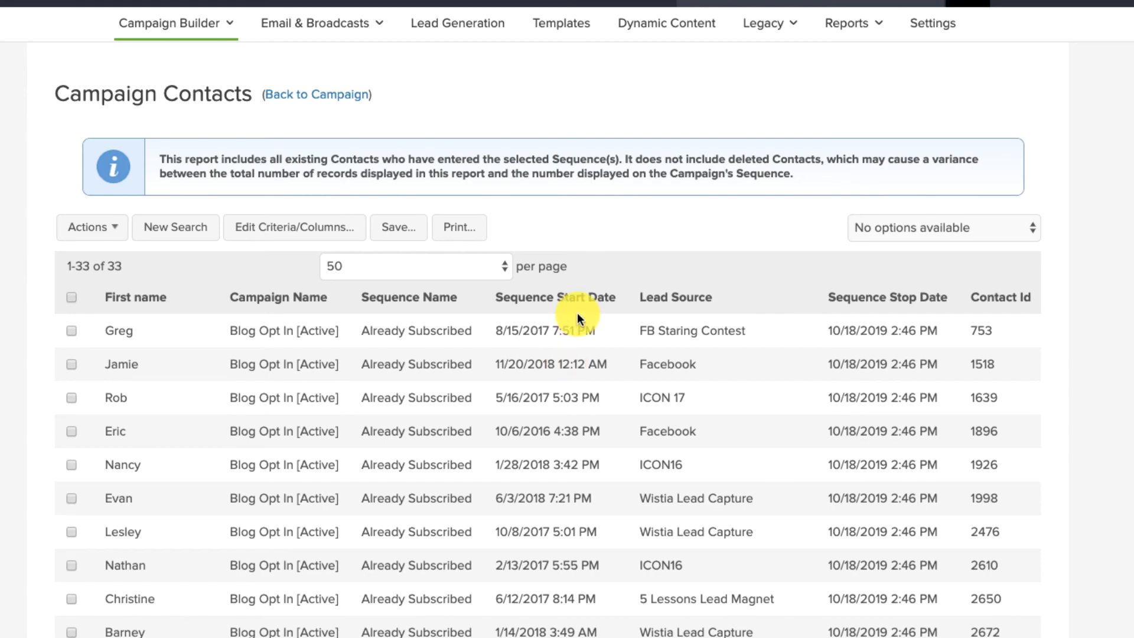
click(582, 298)
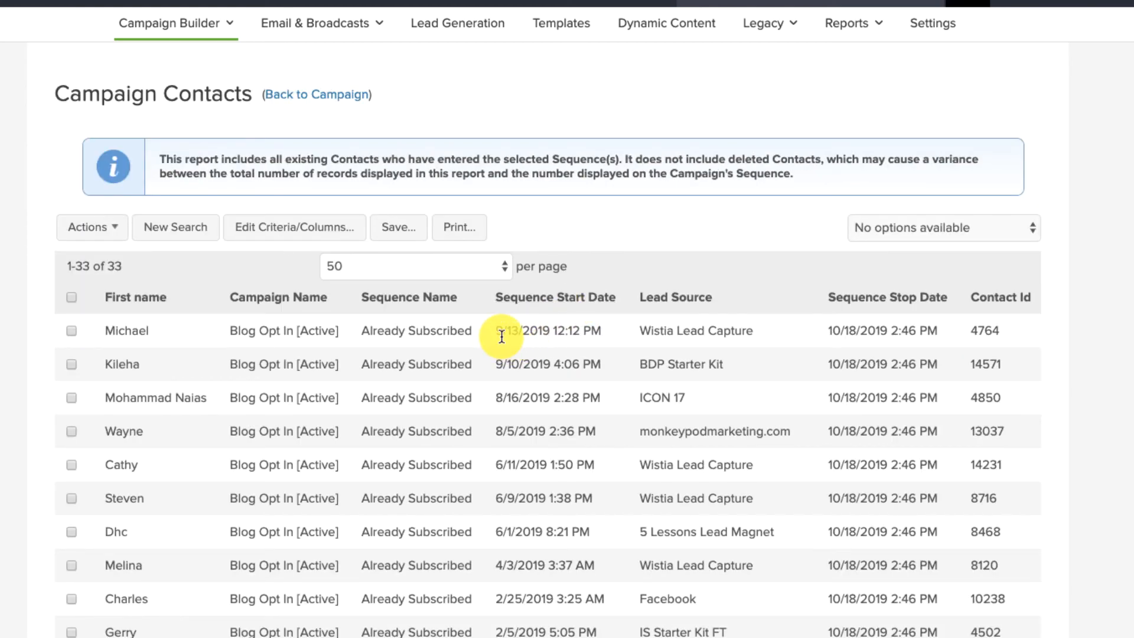
click(545, 300)
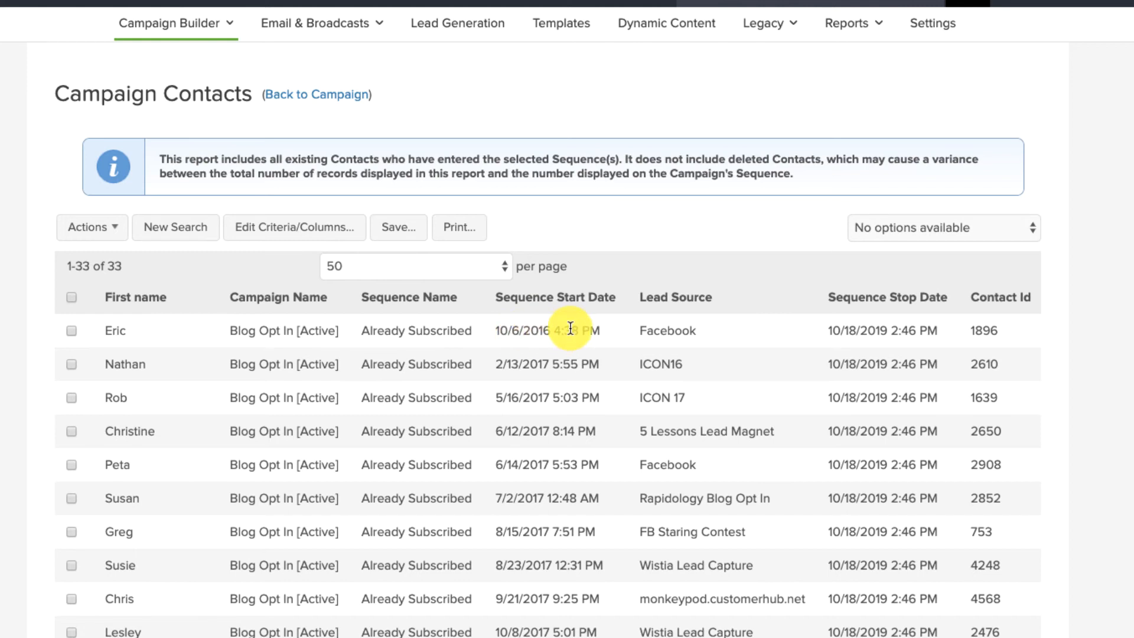
click(339, 94)
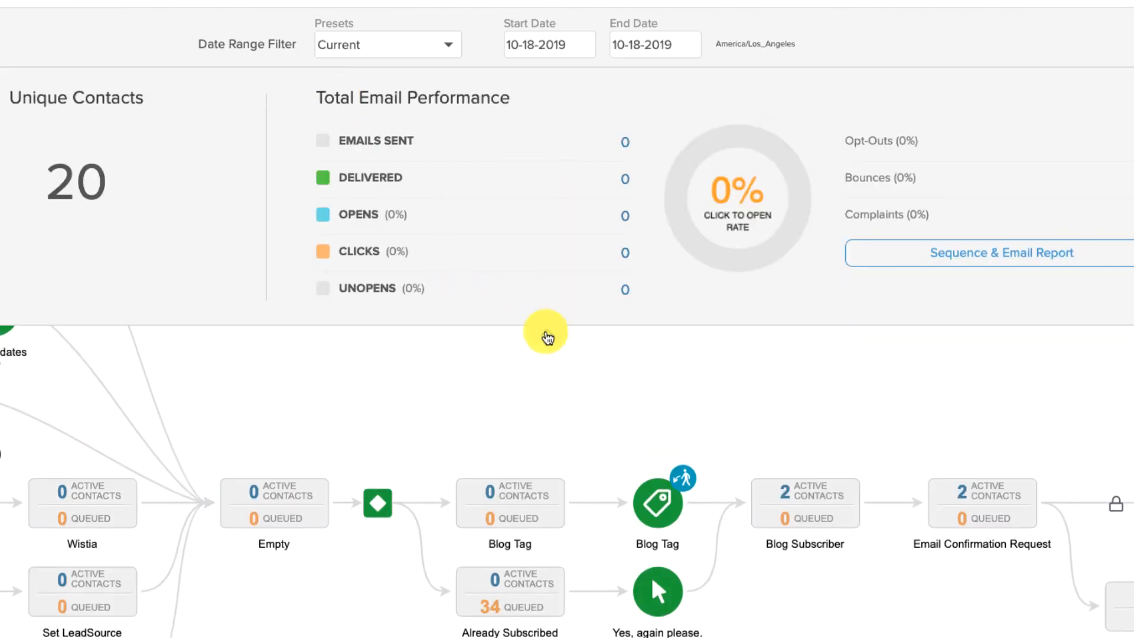
click(544, 330)
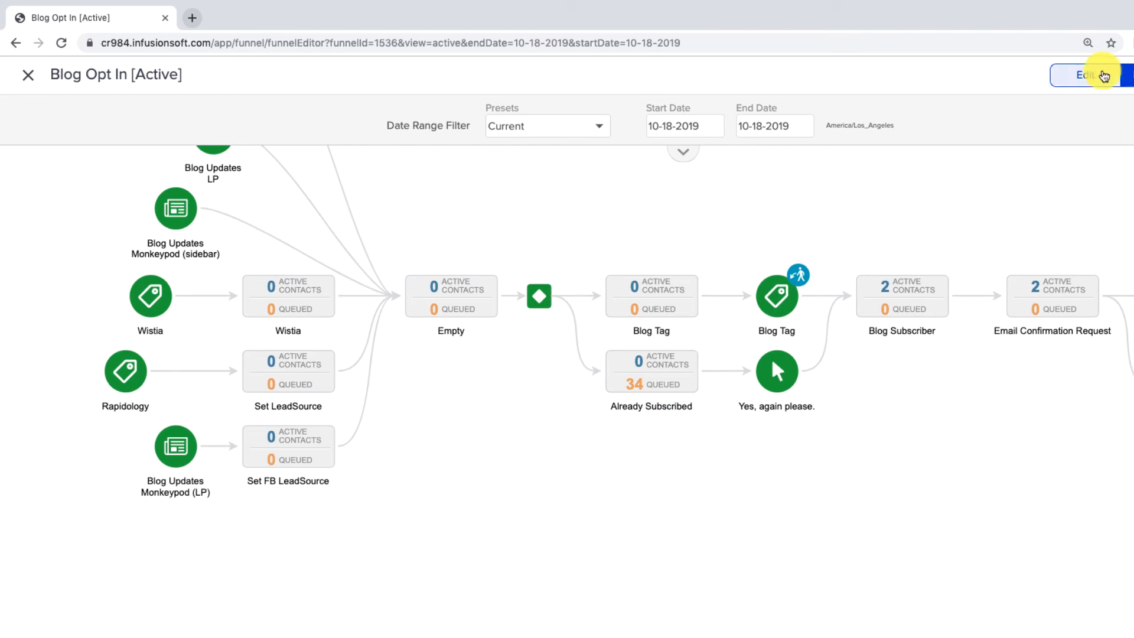
Open the Already Subscribed sequence of the Blog Opt In campaign for editing.
click(1108, 74)
double_click(893, 315)
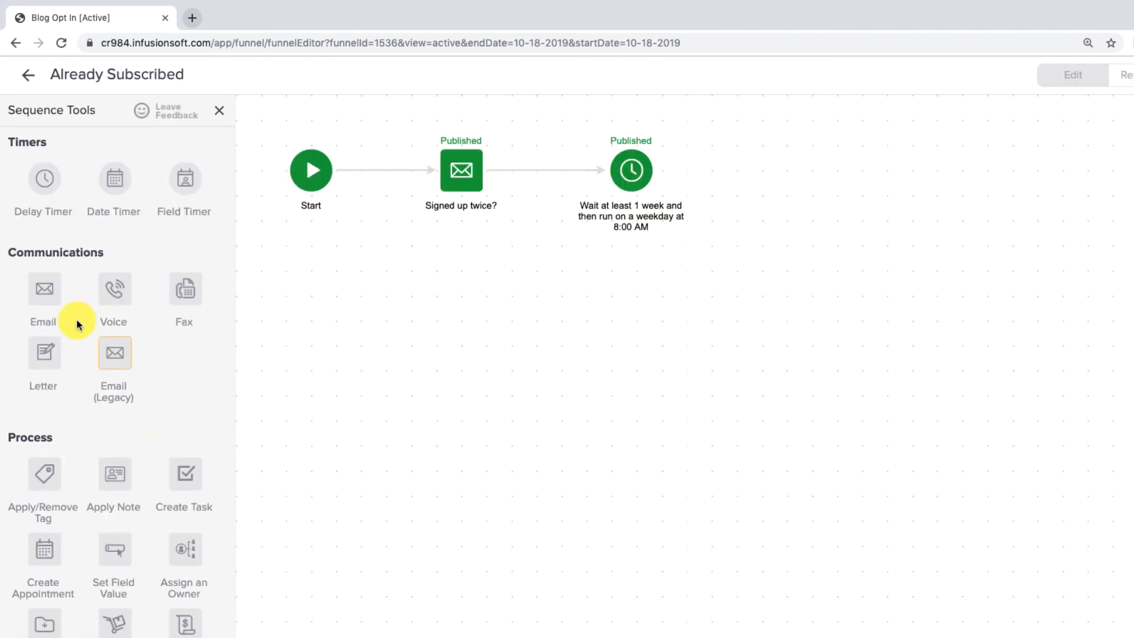
drag(42, 182, 714, 156)
key(Delete)
Set the delay timer after the "Signed up twice?" email to wait at least 6 months and save it.
double_click(631, 189)
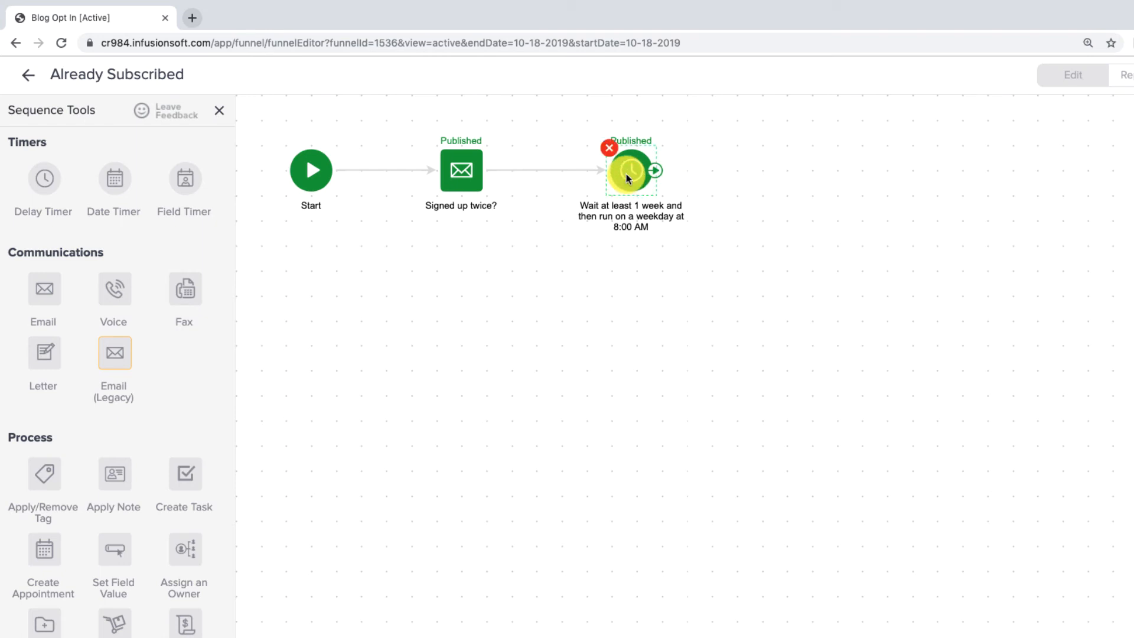
click(441, 383)
click(461, 395)
click(429, 383)
click(429, 383)
click(429, 383)
click(429, 384)
click(429, 383)
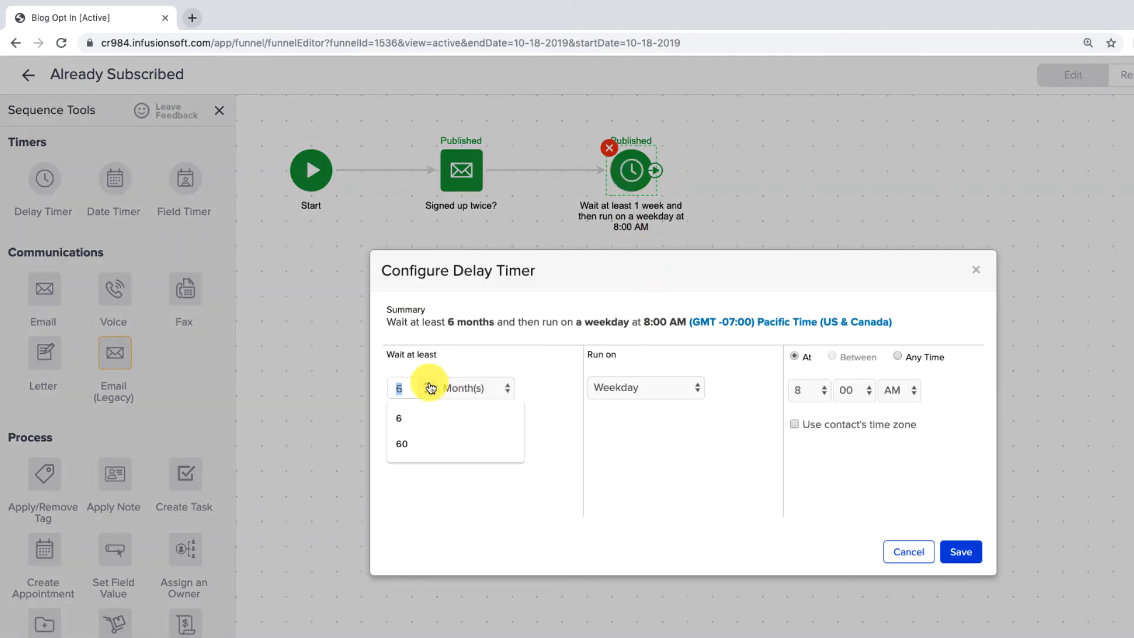
click(973, 552)
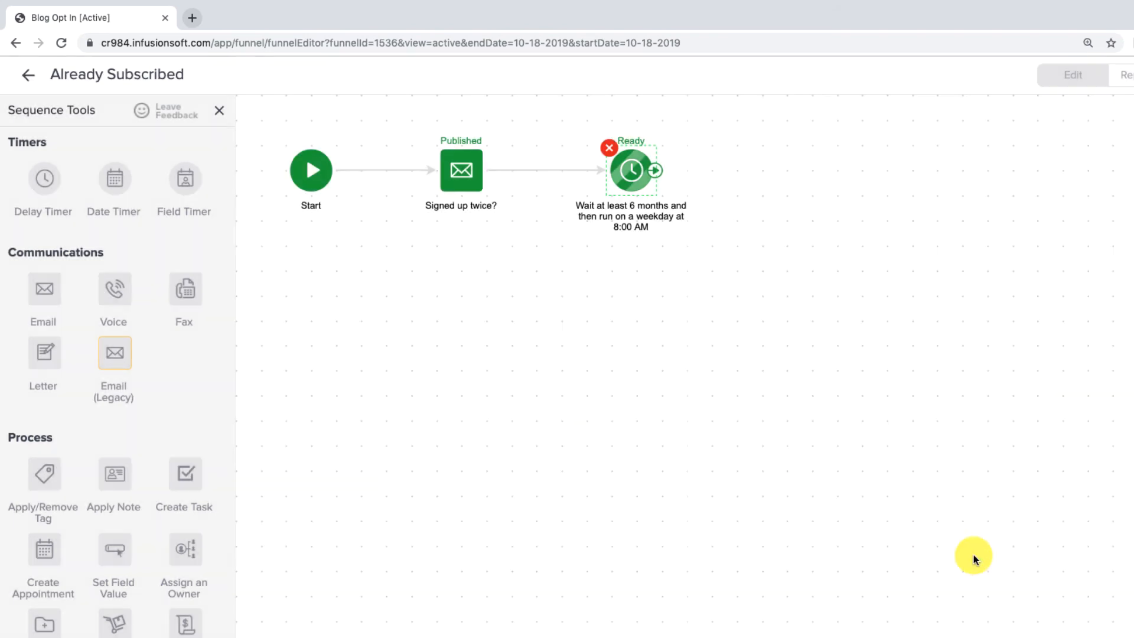
Add an Apply/Remove Tag element after the 6-month timer that applies the tag Behavior -> Blog Subscriber.
drag(62, 477, 753, 161)
double_click(763, 173)
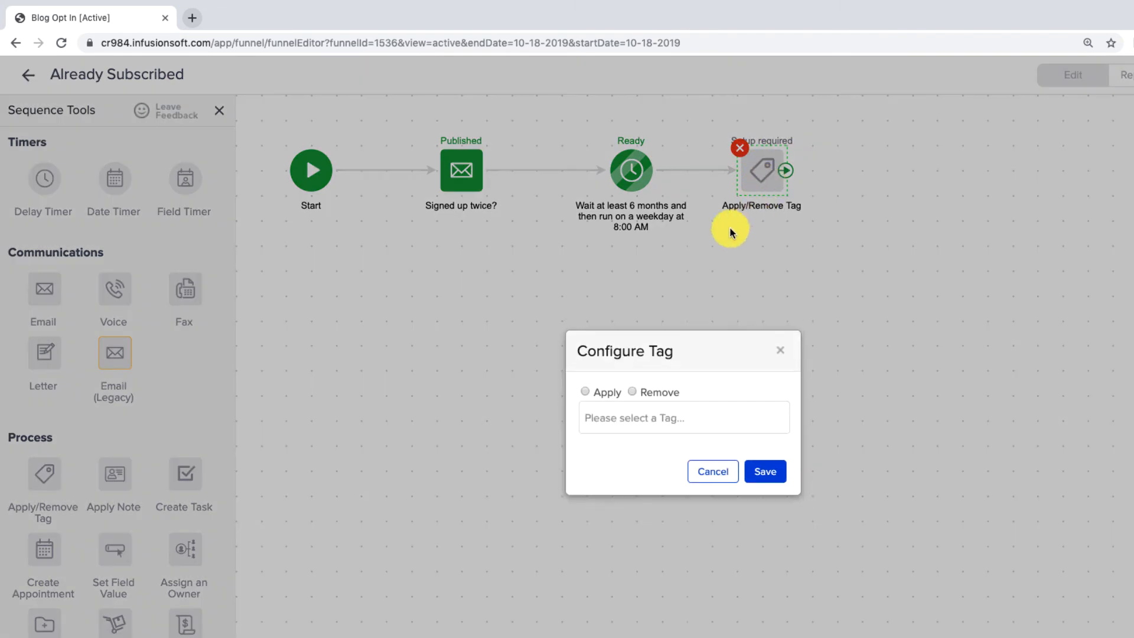
click(608, 392)
click(614, 415)
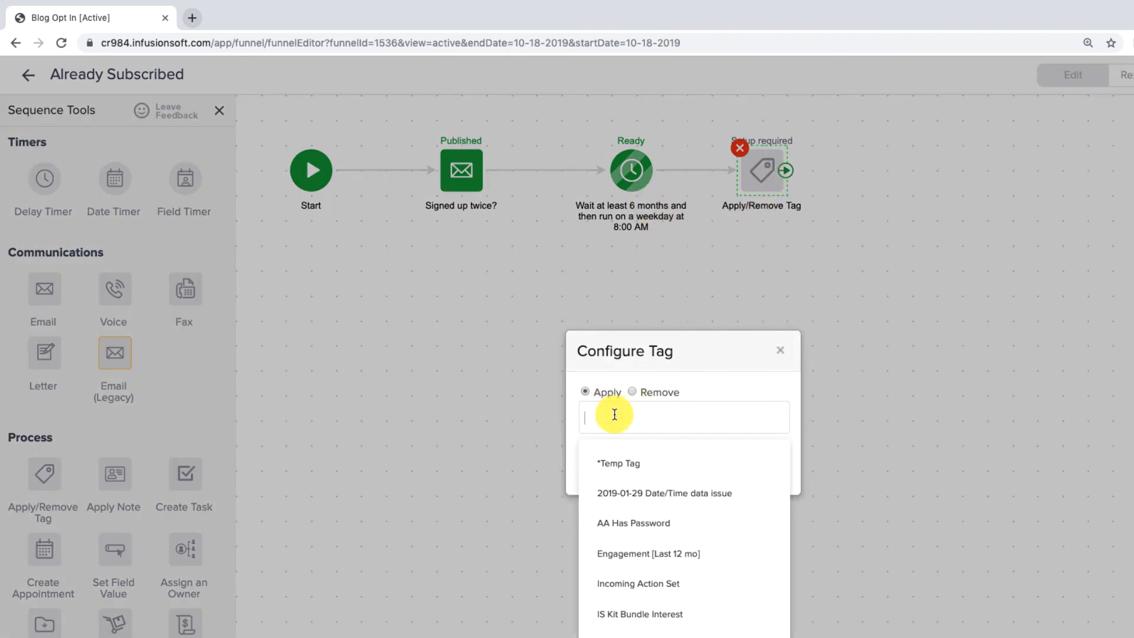
text(Blog S)
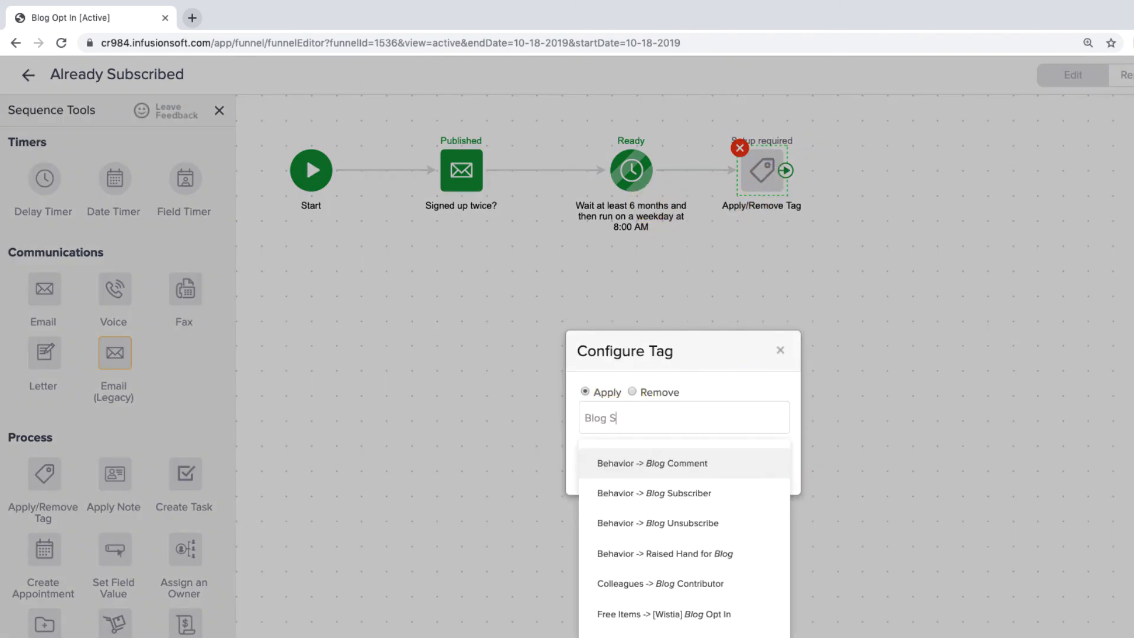
click(666, 464)
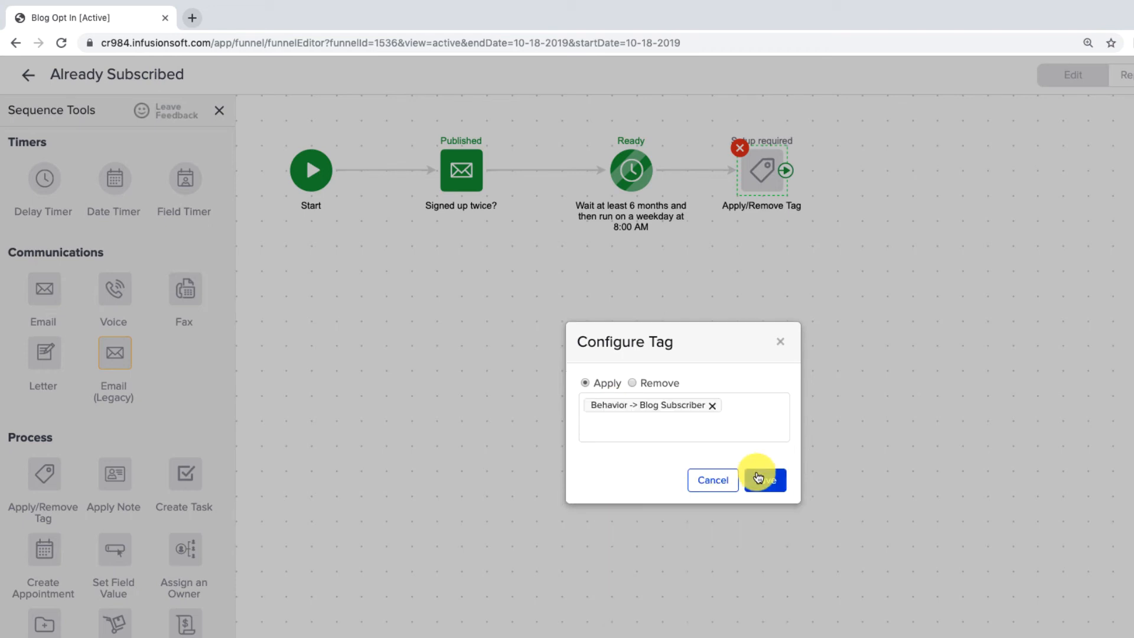
click(762, 473)
Shift the 6-month timer and the tag element slightly closer to the email to even out the spacing.
drag(632, 187, 607, 186)
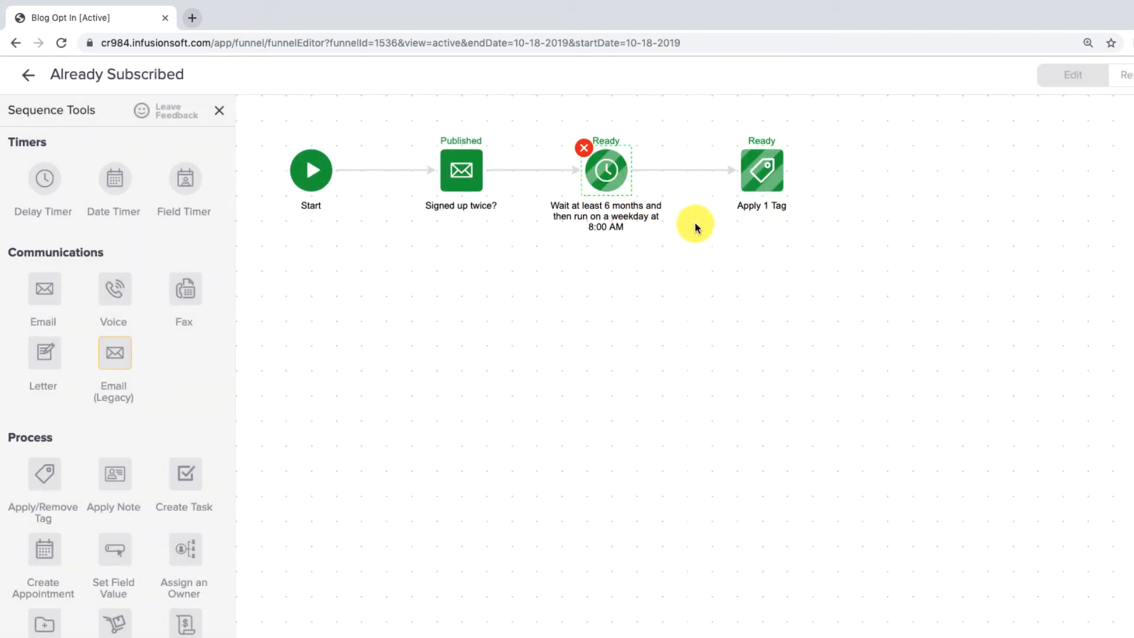
click(770, 181)
drag(770, 181, 745, 180)
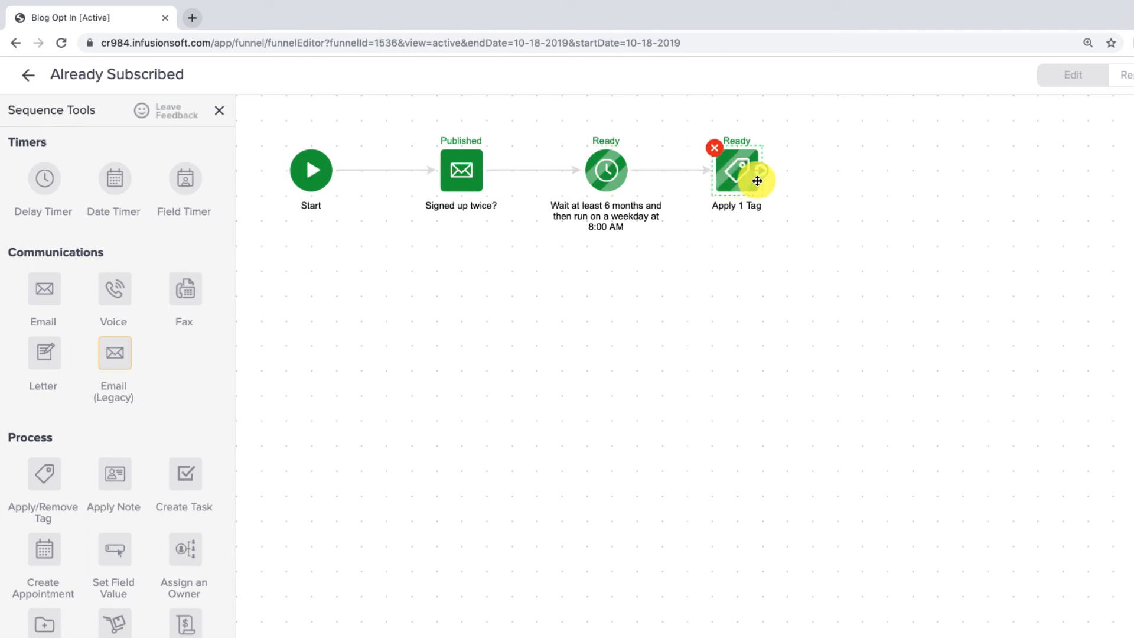
click(753, 249)
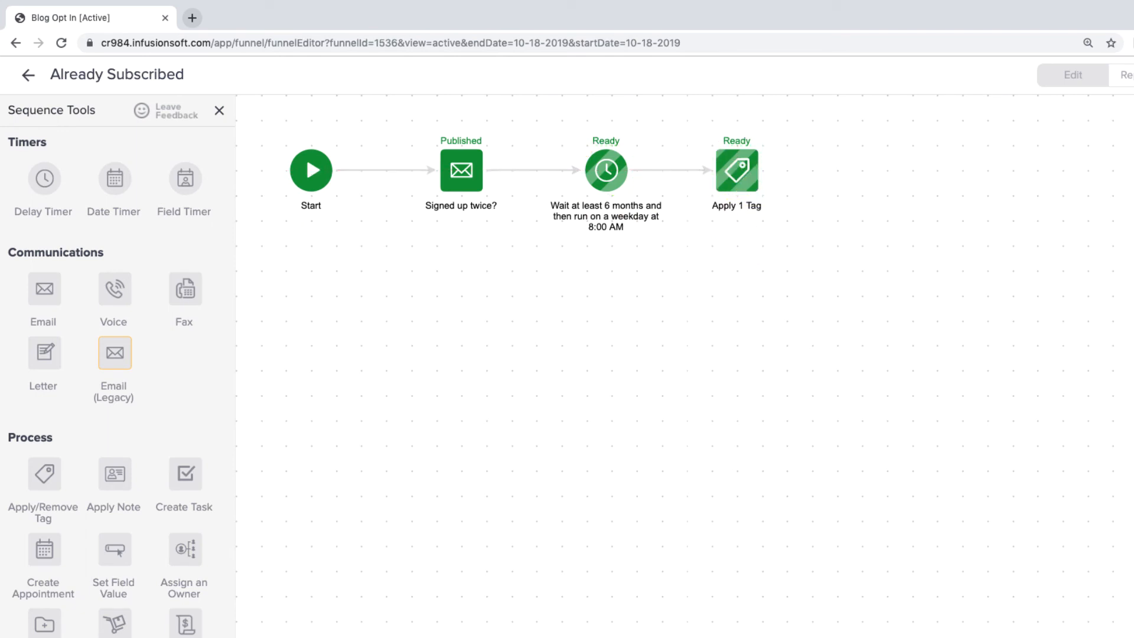
Return to the Blog Opt In campaign and publish it.
click(27, 75)
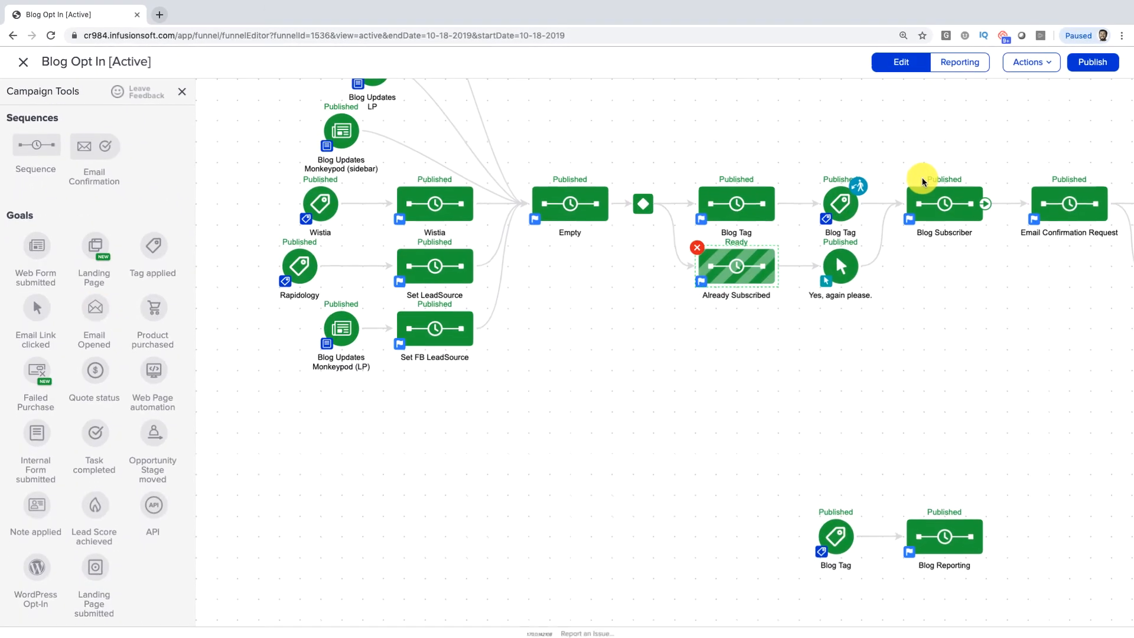
click(1091, 61)
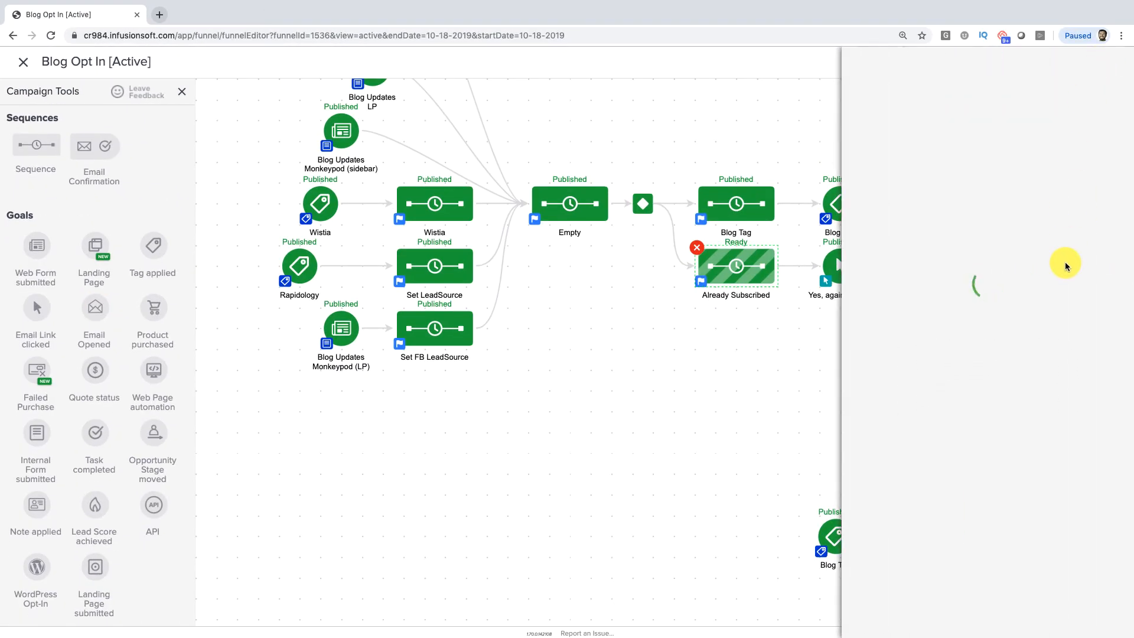
click(1089, 342)
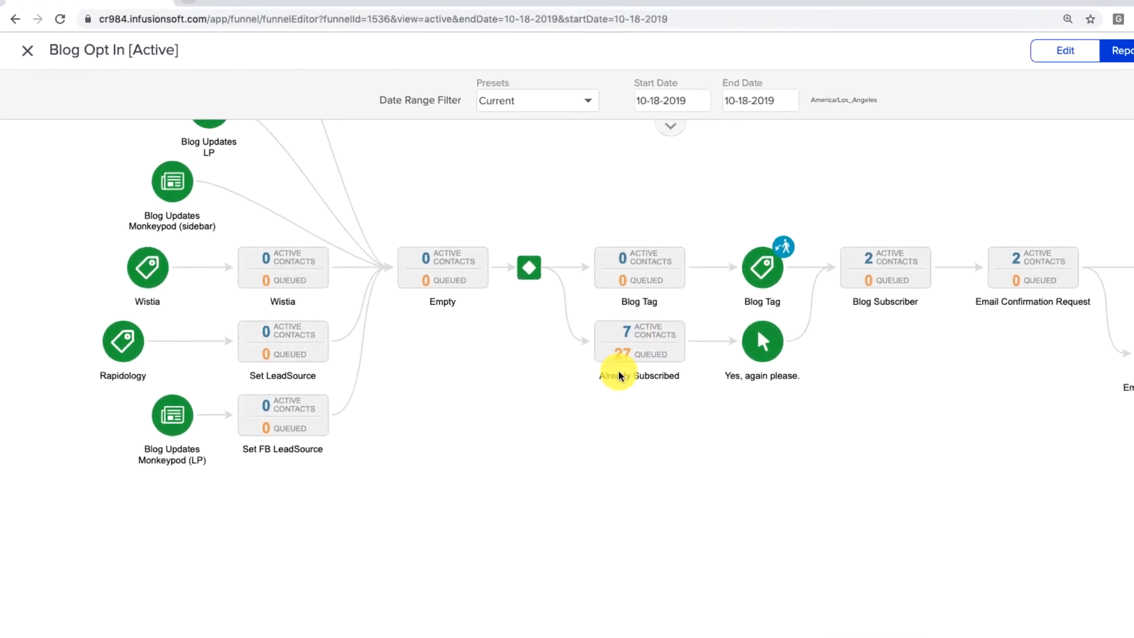
Check in reporting where the Already Subscribed sequence's contacts are waiting, and return to the campaign.
mouse_move(619, 362)
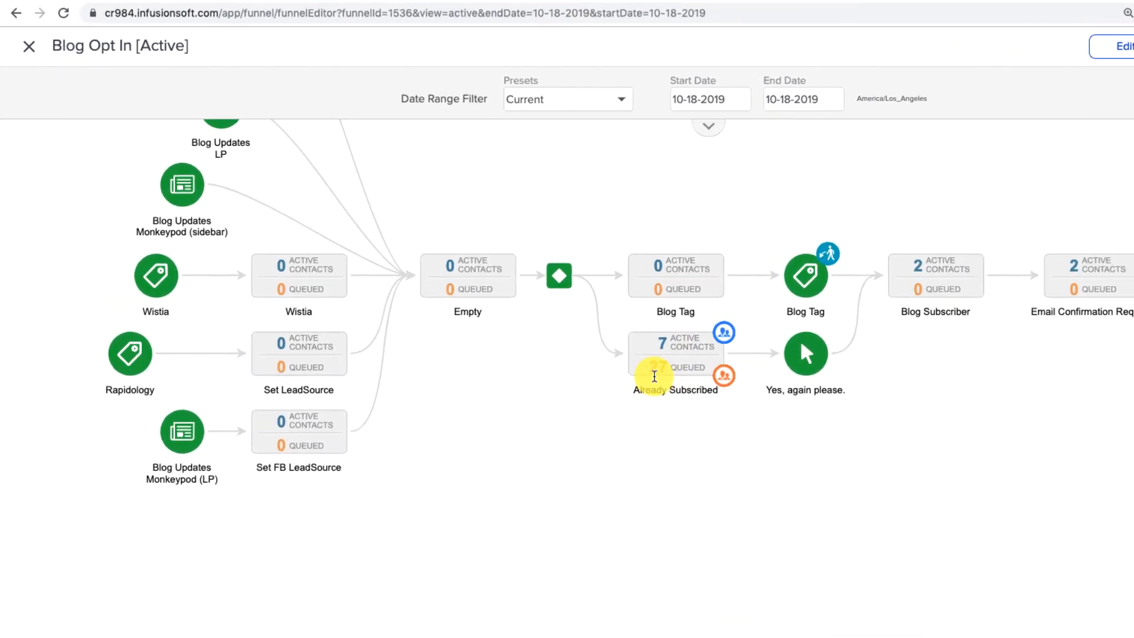
click(680, 346)
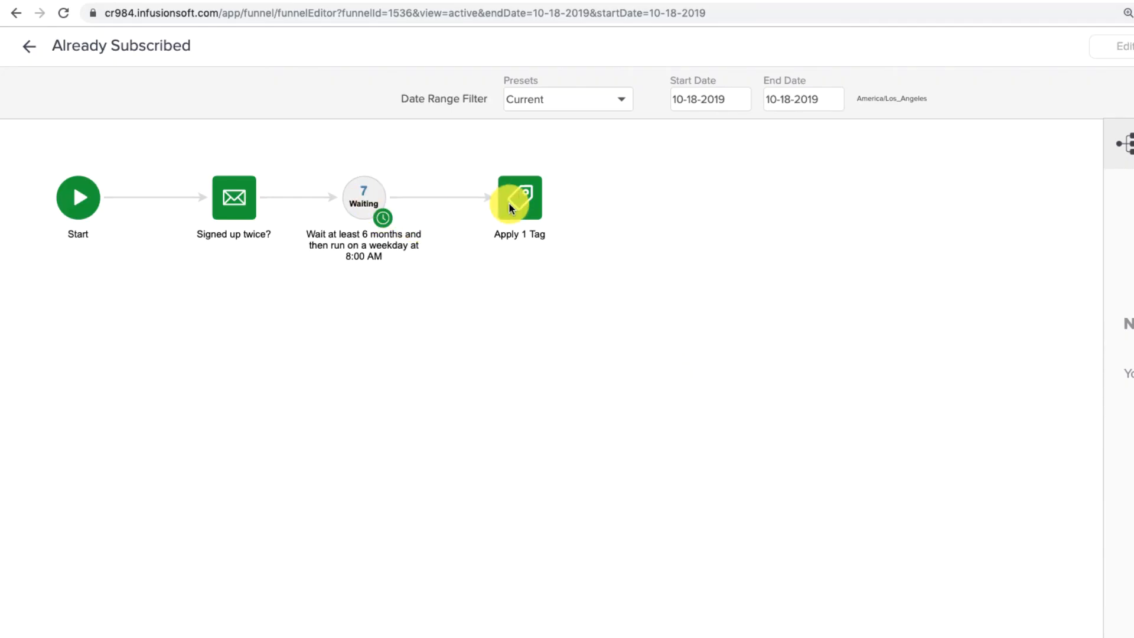
click(29, 46)
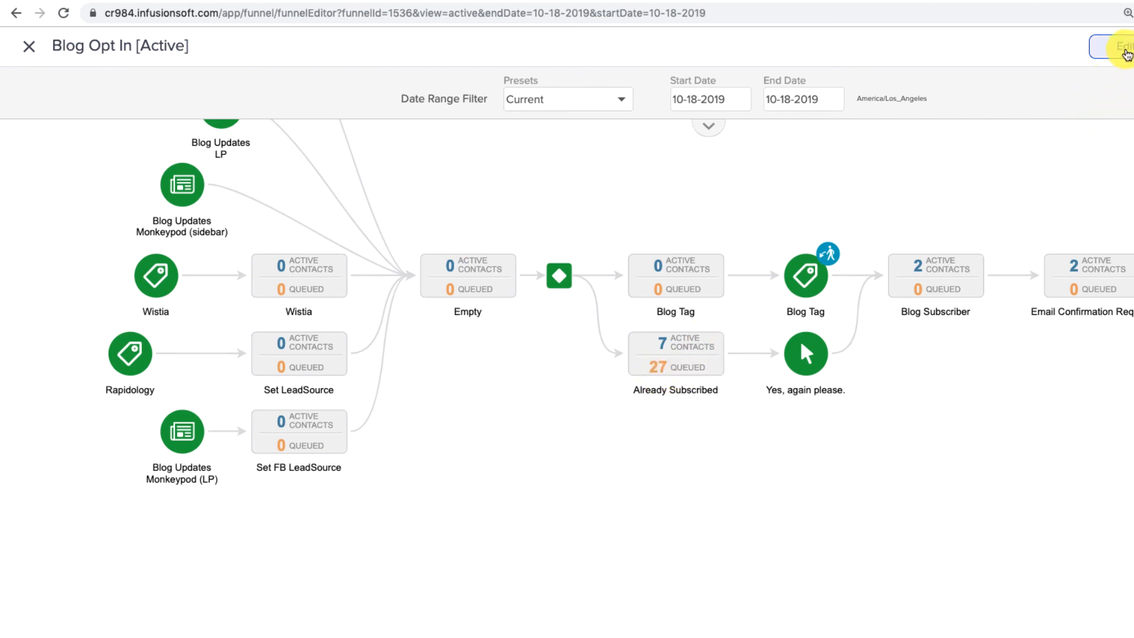
Reopen the Already Subscribed sequence for editing and place a duplicate of the 6-month delay timer after the Apply 1 Tag element.
click(1126, 54)
double_click(931, 306)
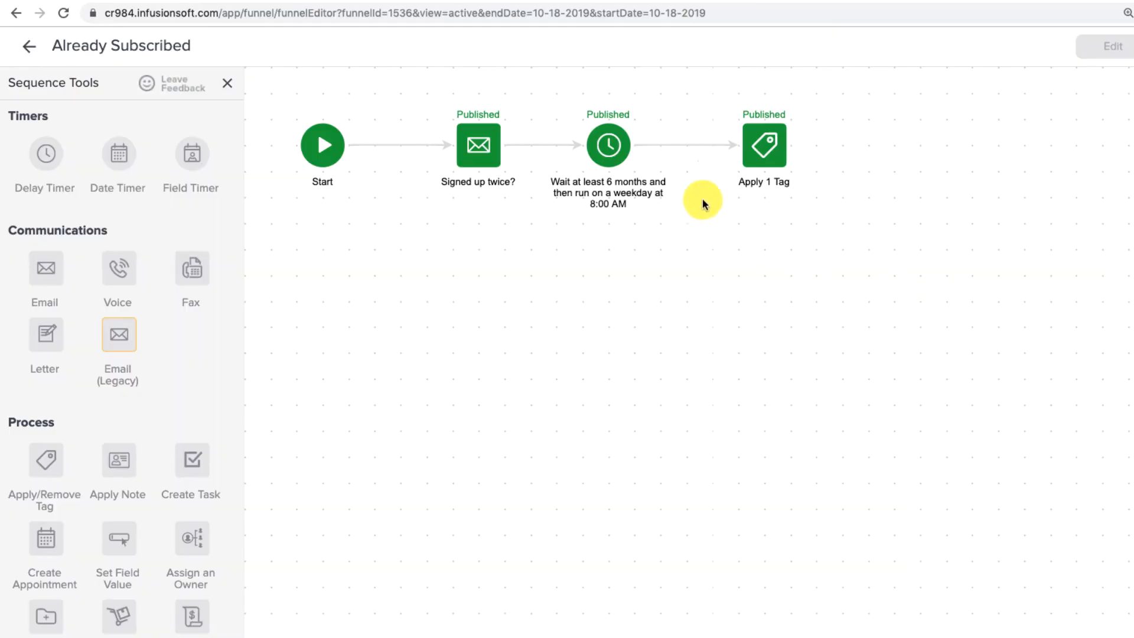
right_click(598, 155)
click(643, 164)
drag(628, 155, 904, 139)
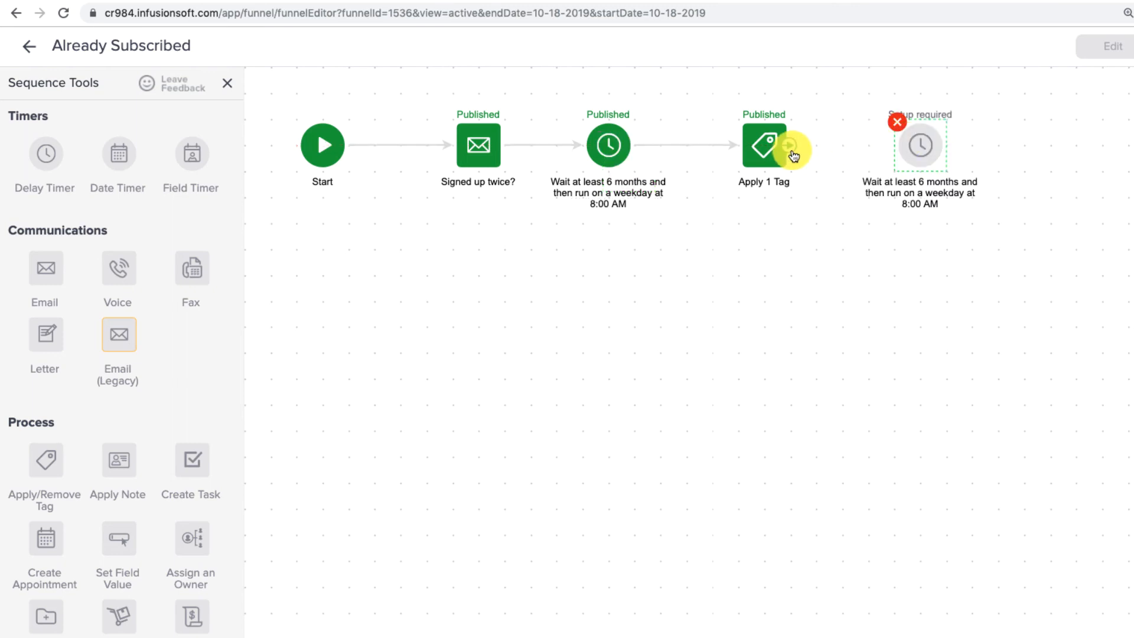
Set the duplicated delay timer to wait at least 12 months and save it.
double_click(898, 144)
click(490, 372)
click(484, 372)
click(442, 366)
click(442, 367)
click(442, 366)
click(442, 366)
click(442, 367)
click(442, 366)
click(996, 541)
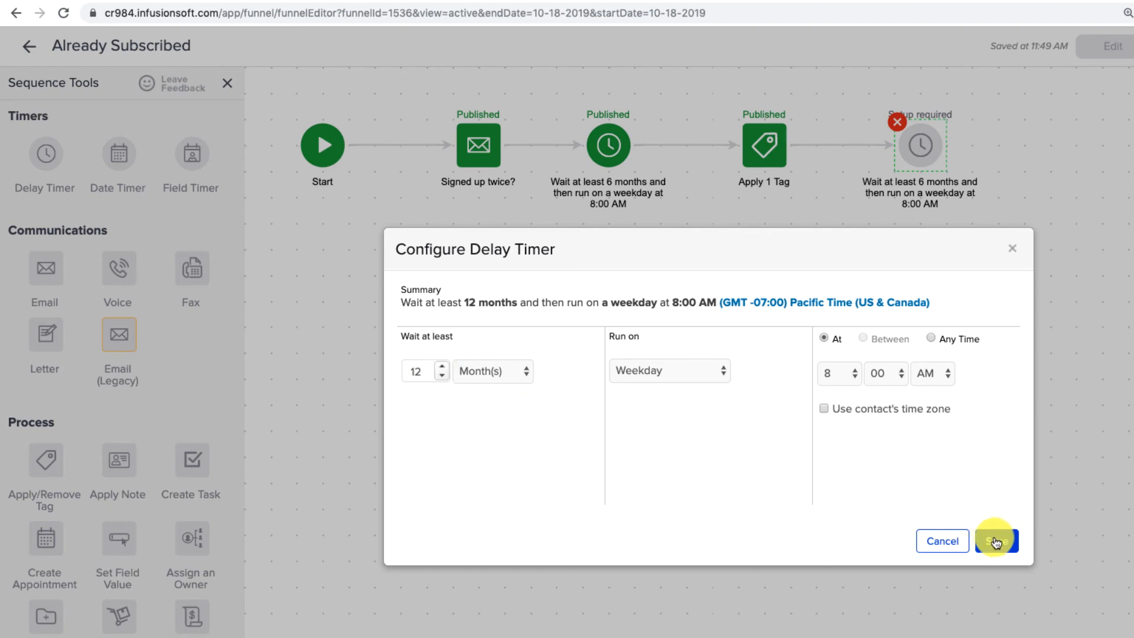
click(937, 400)
Duplicate the Apply 1 Tag element, connect the copy after the 12-month timer, and save its tag configuration.
right_click(768, 165)
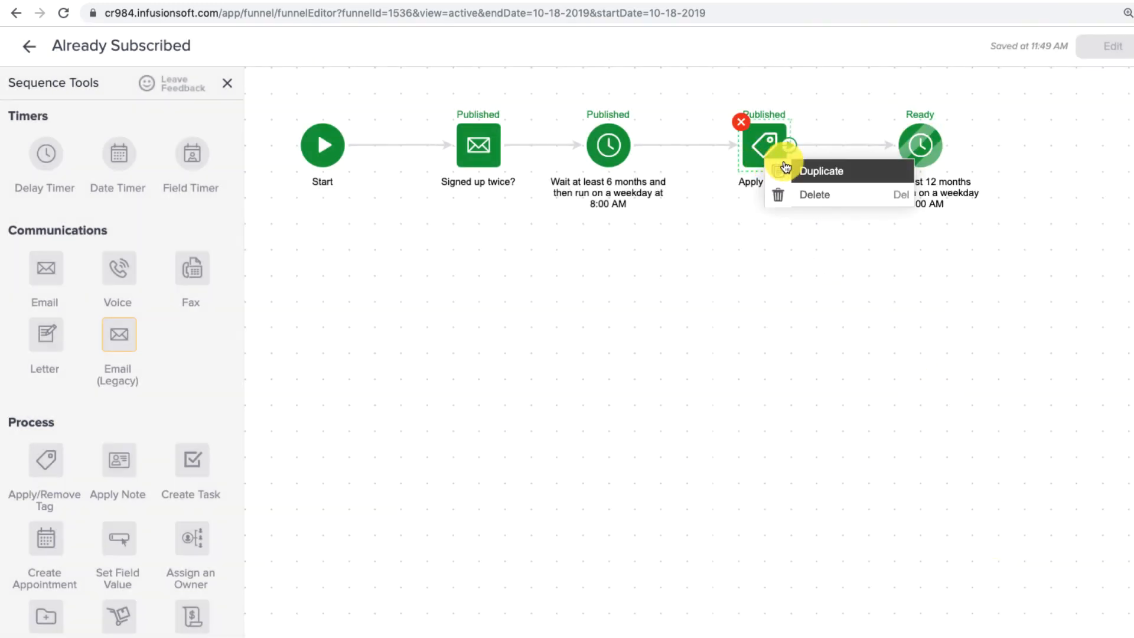
click(815, 169)
drag(791, 166, 1054, 148)
drag(946, 153, 1030, 144)
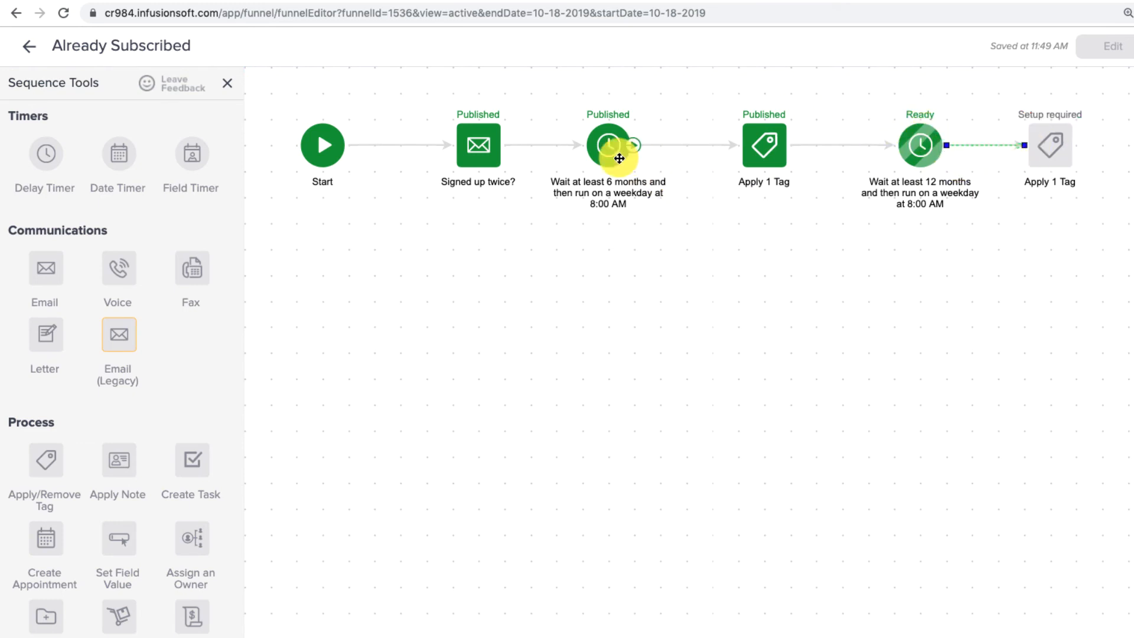
double_click(1043, 144)
click(820, 472)
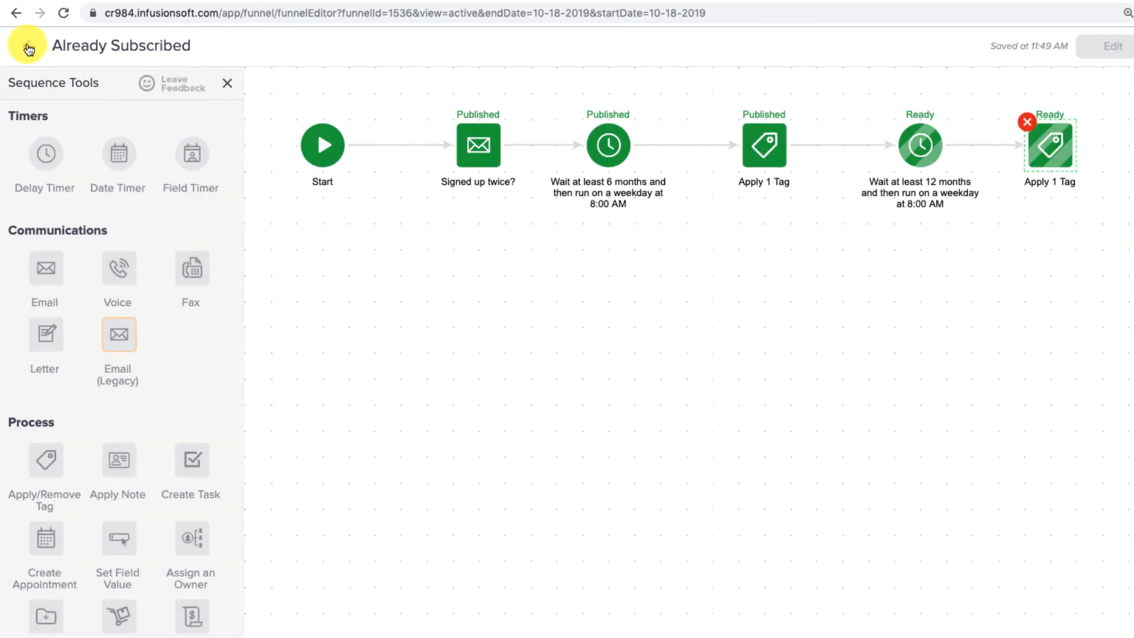
drag(545, 93, 689, 227)
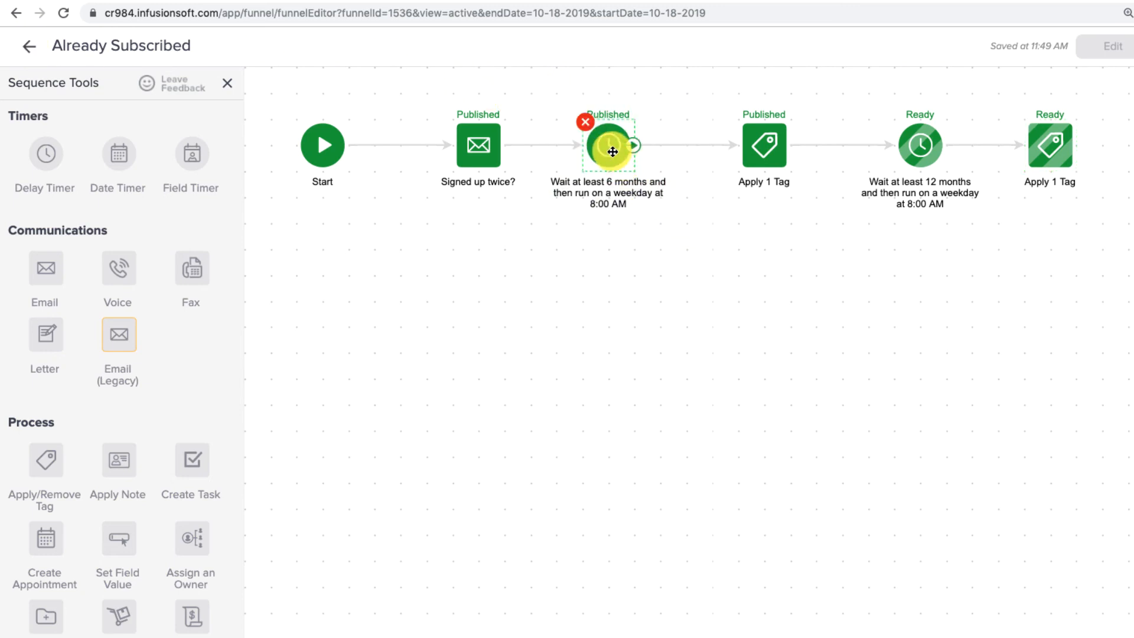
drag(999, 215, 843, 90)
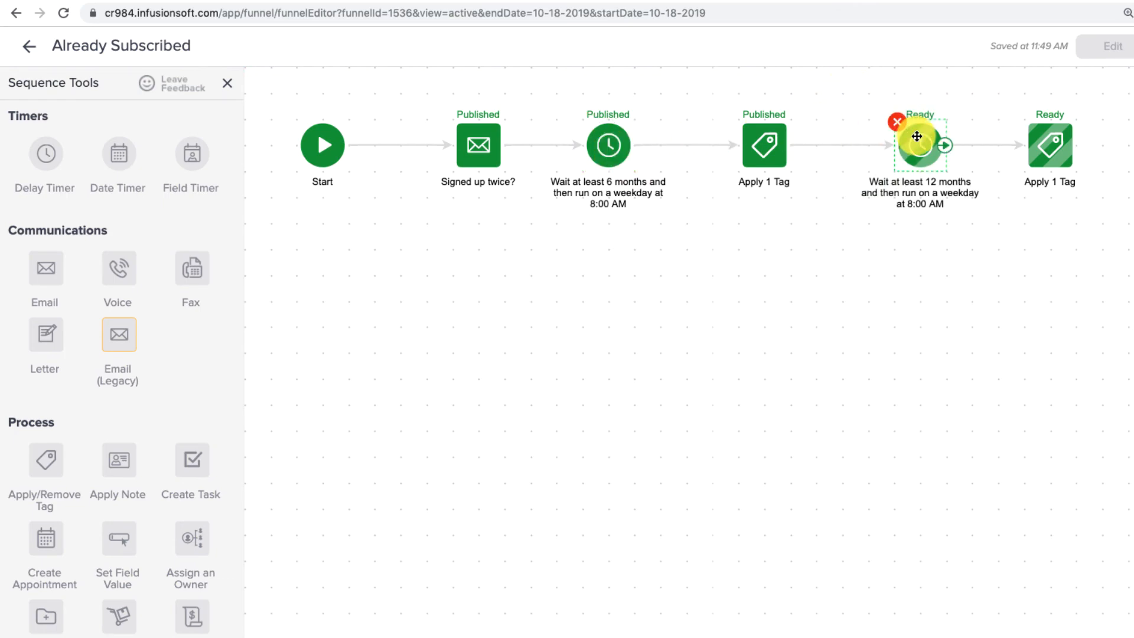
Return to the campaign and publish the Blog Opt In changes with the 12-month timer and second tag.
click(29, 45)
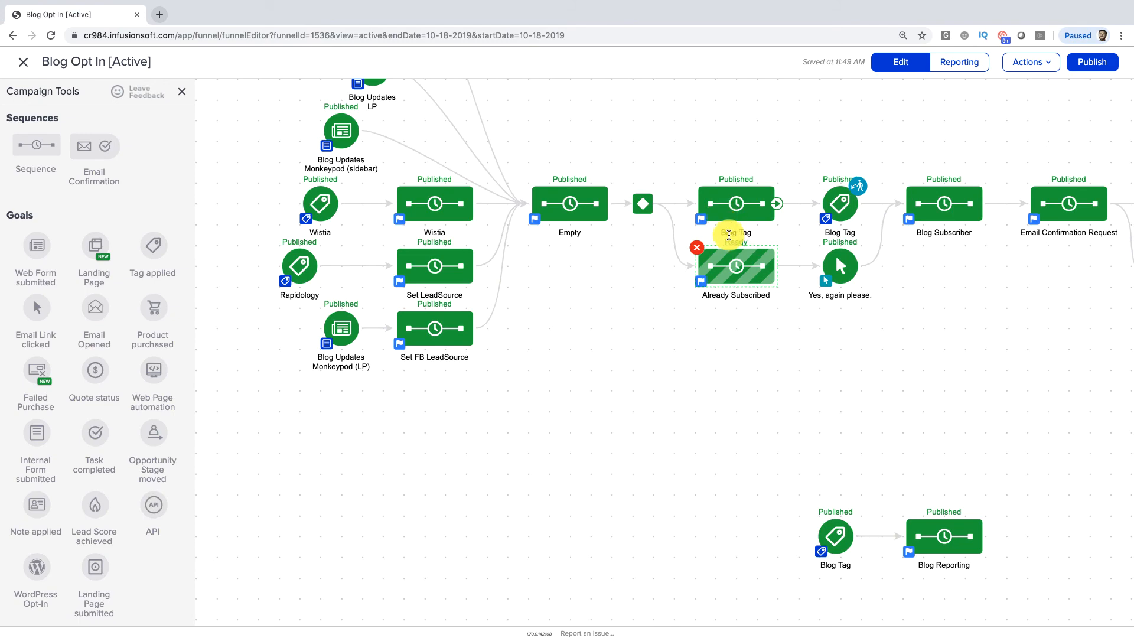
click(1091, 62)
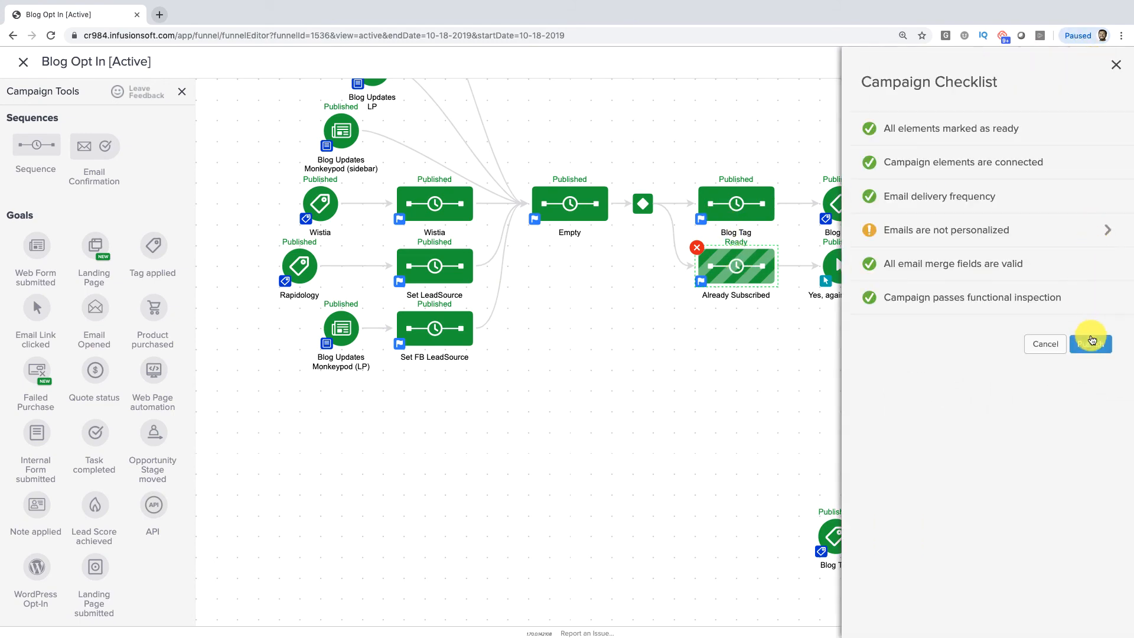
click(1094, 339)
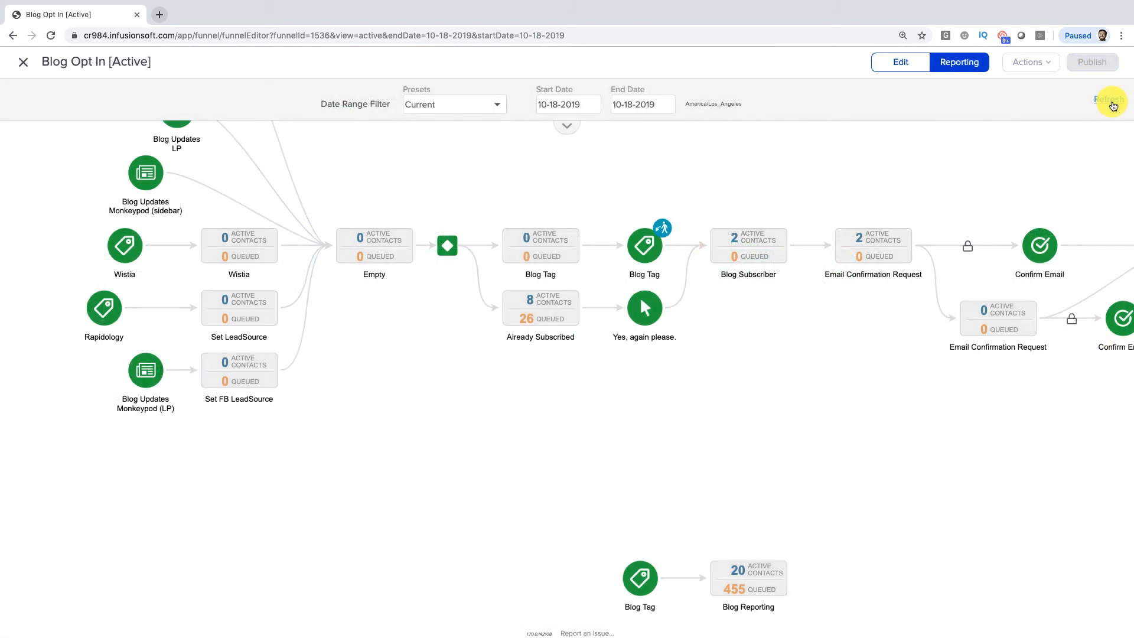
Refresh the campaign report and check the active and queued contacts of the Already Subscribed sequence.
click(1110, 100)
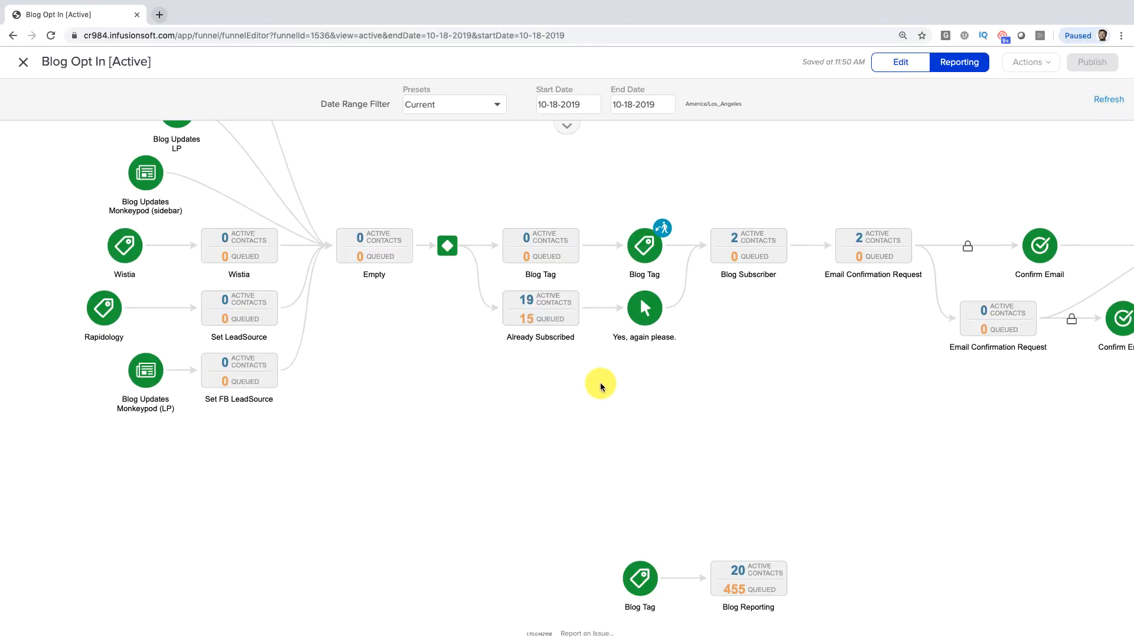
mouse_move(517, 324)
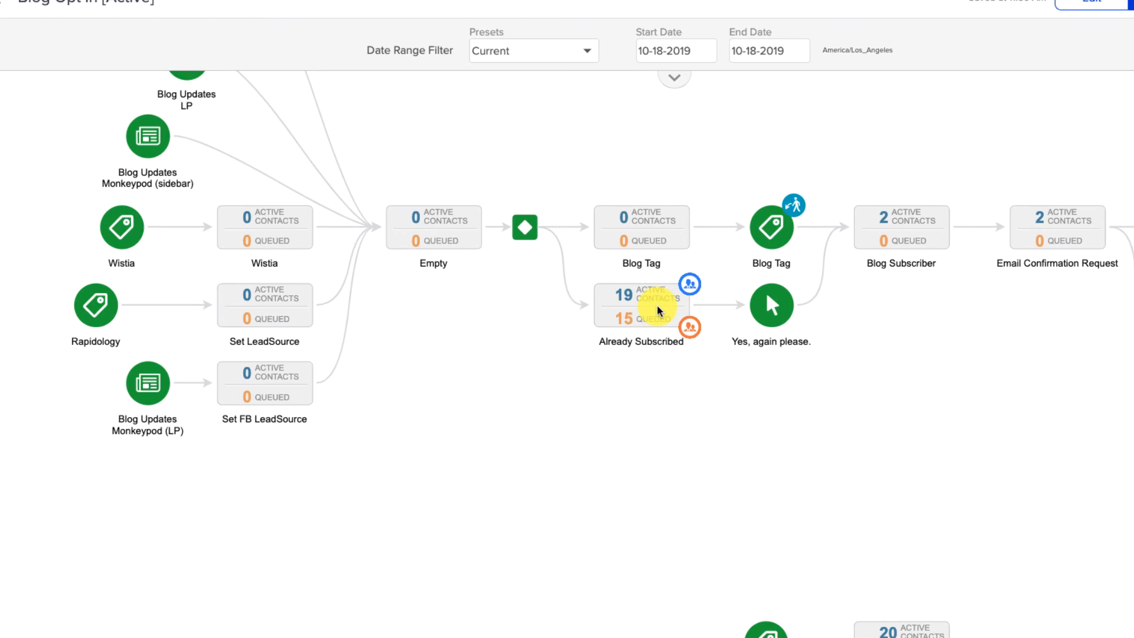
Examine the contacts waiting at the 6-month and 12-month timers of the Already Subscribed sequence and compare them with the campaign's active and queued contacts.
double_click(656, 305)
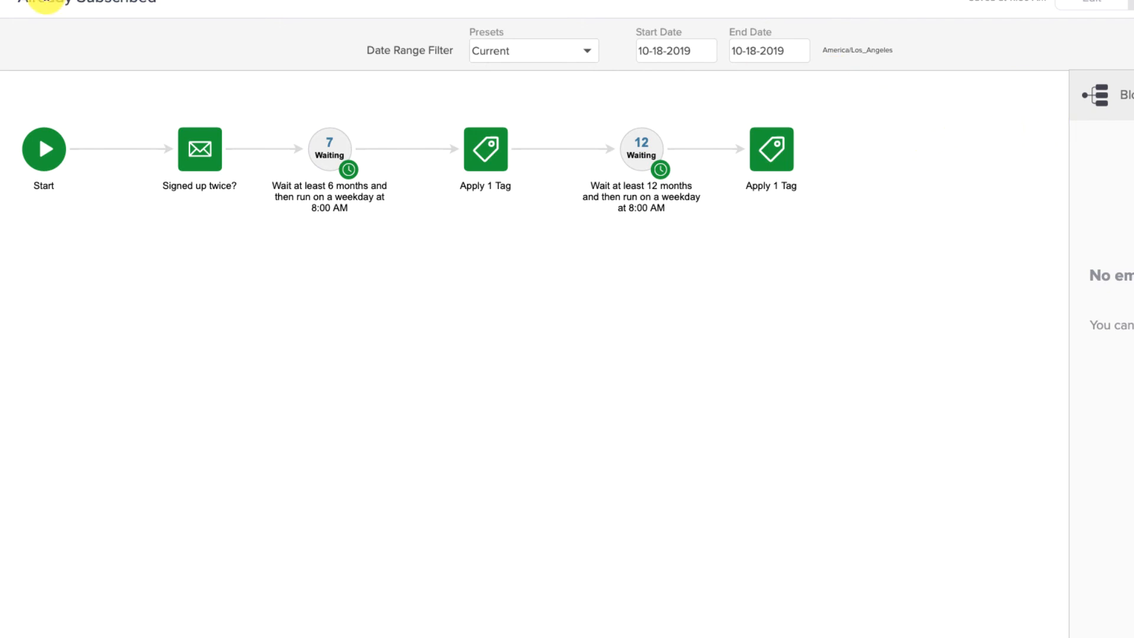
click(7, 2)
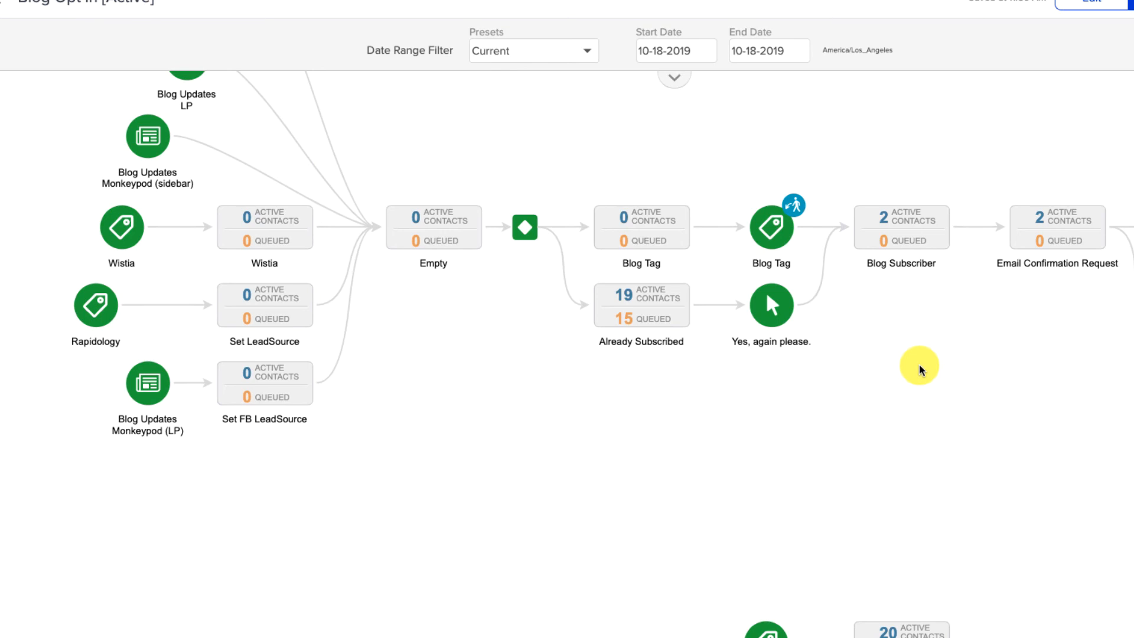
mouse_move(621, 324)
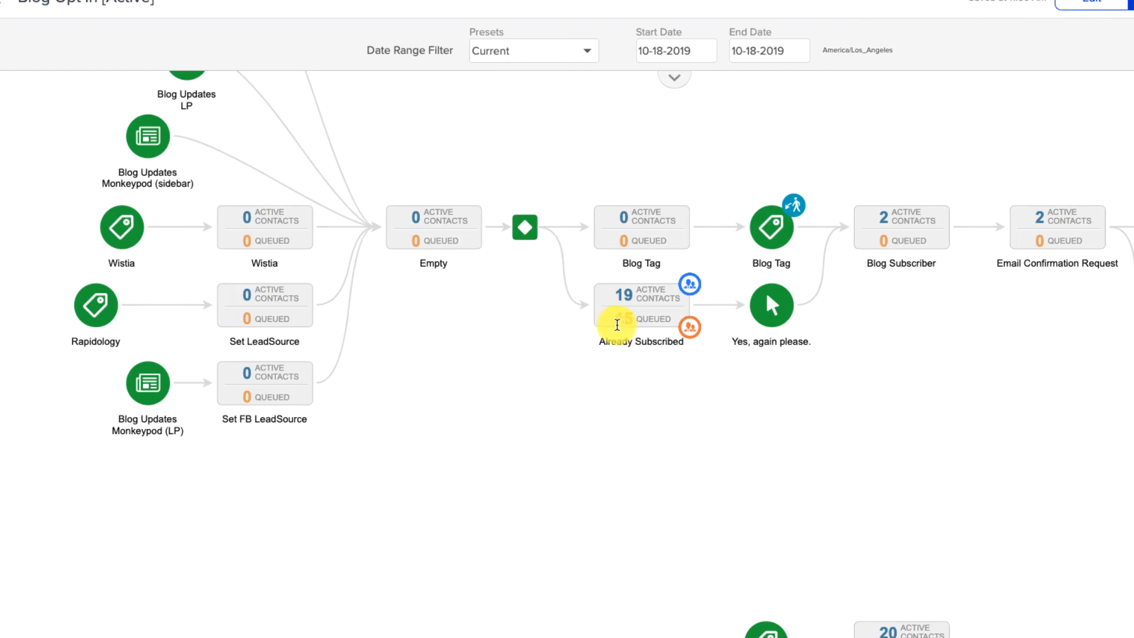
click(647, 319)
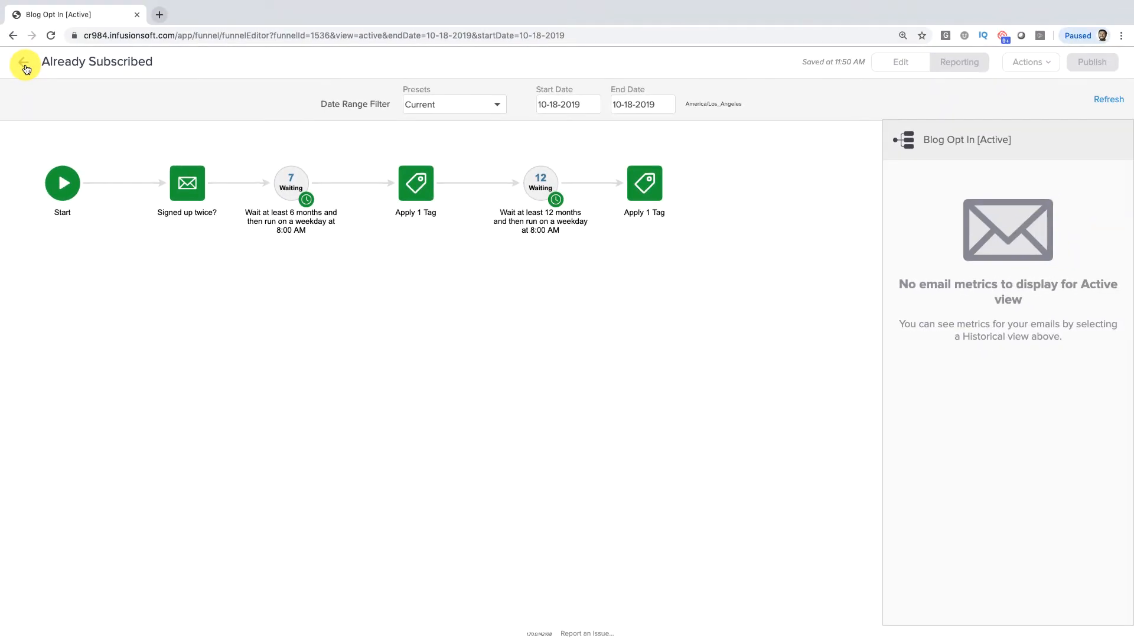
mouse_move(532, 186)
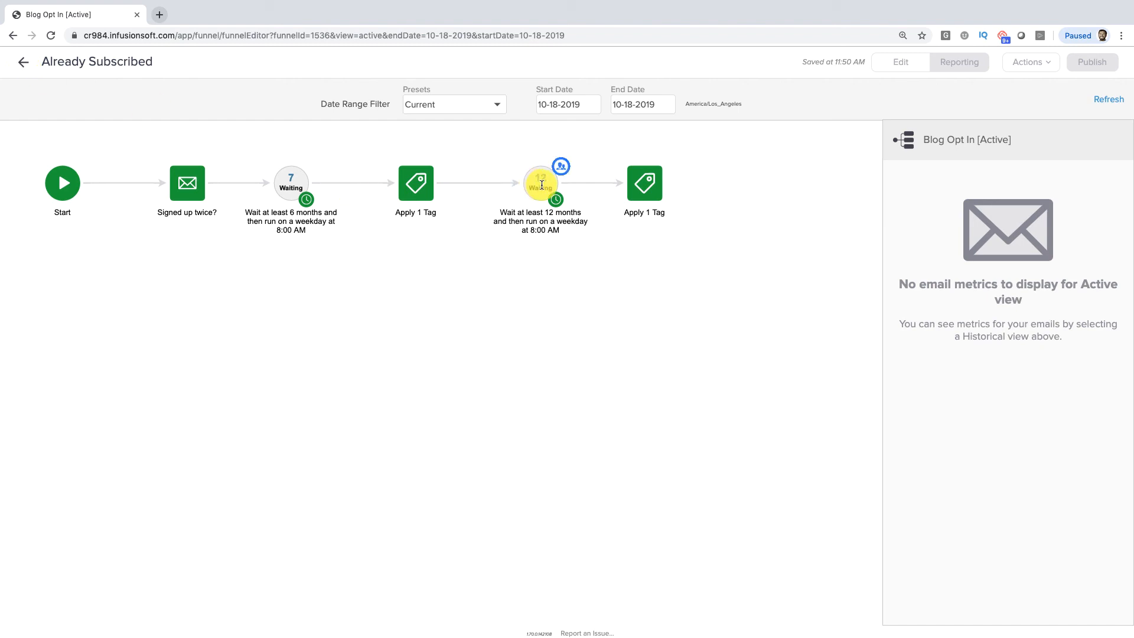
click(23, 62)
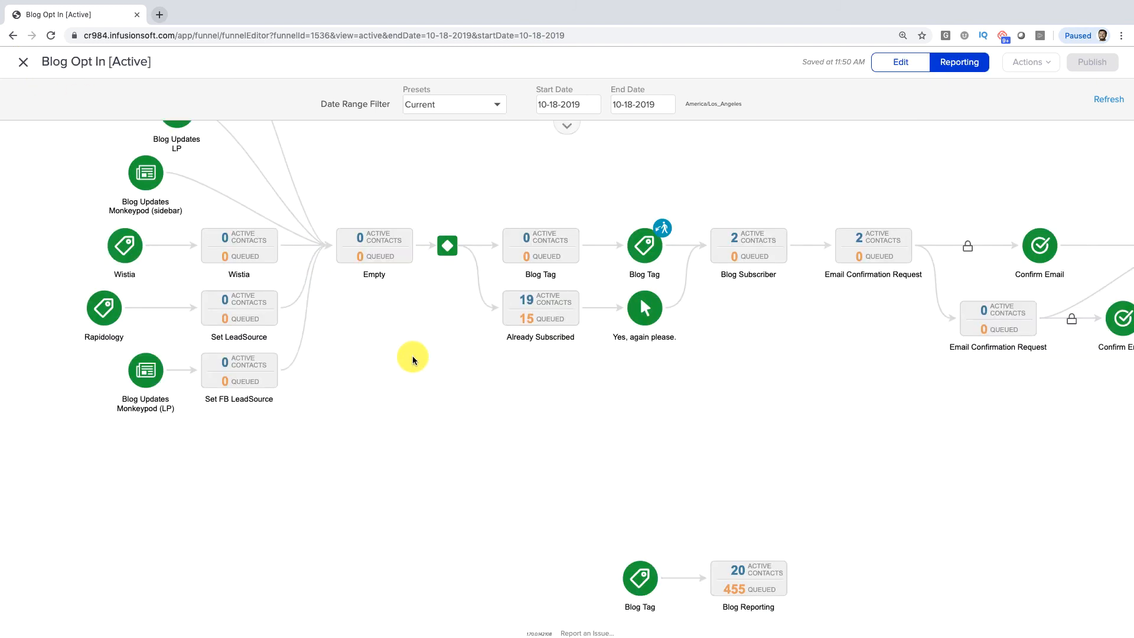
mouse_move(520, 318)
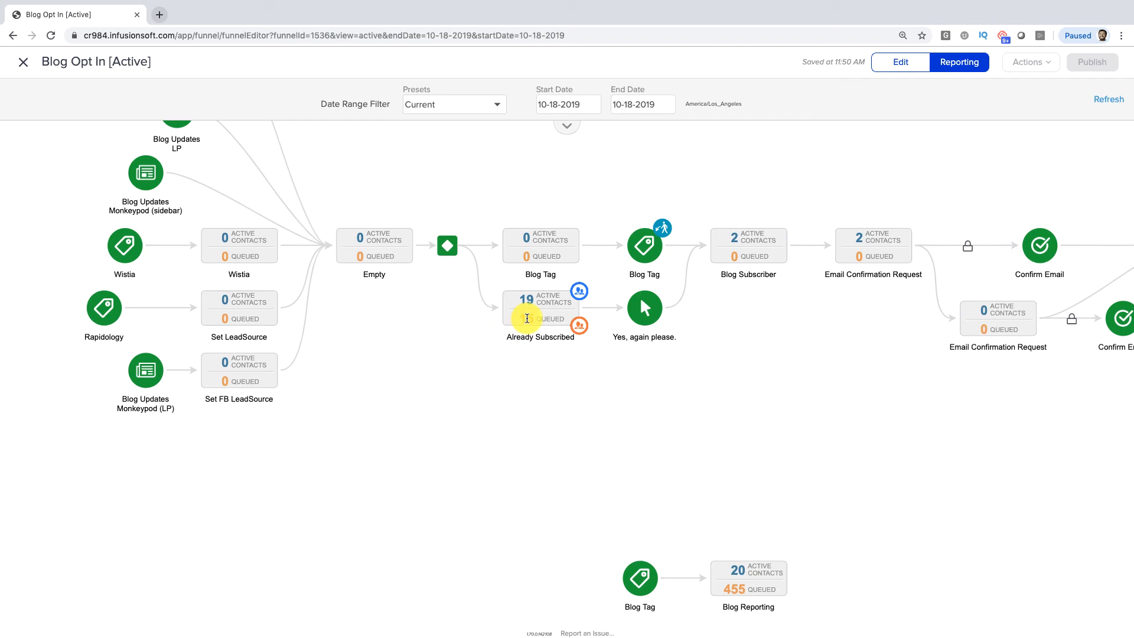